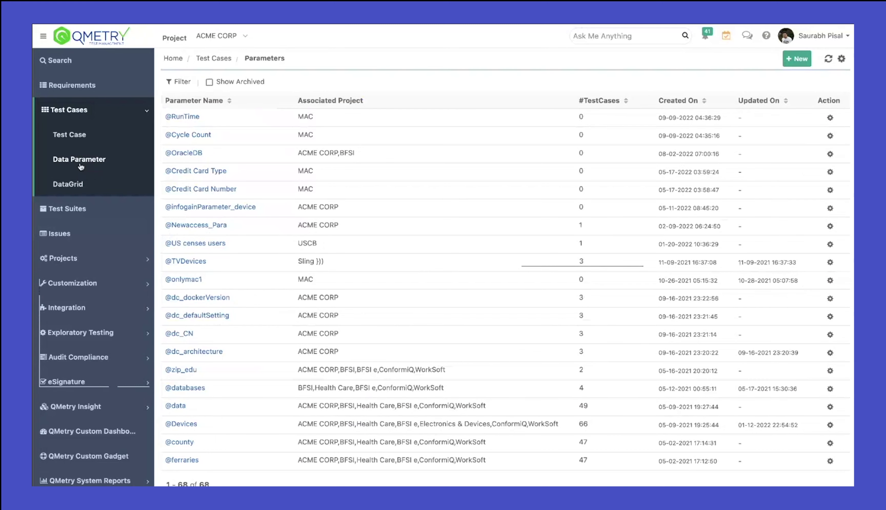
# Step: Start a new test case data parameter named ZS_Parameter
pyautogui.click(70, 187)
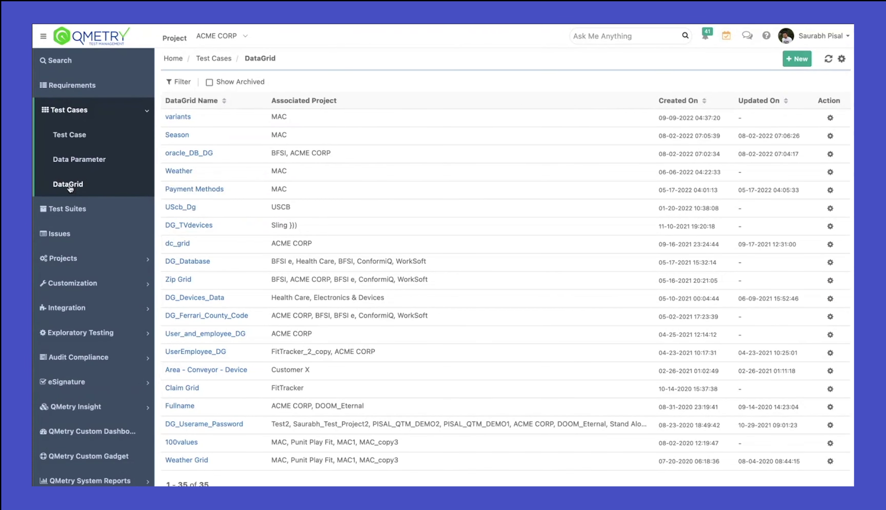
pyautogui.click(79, 159)
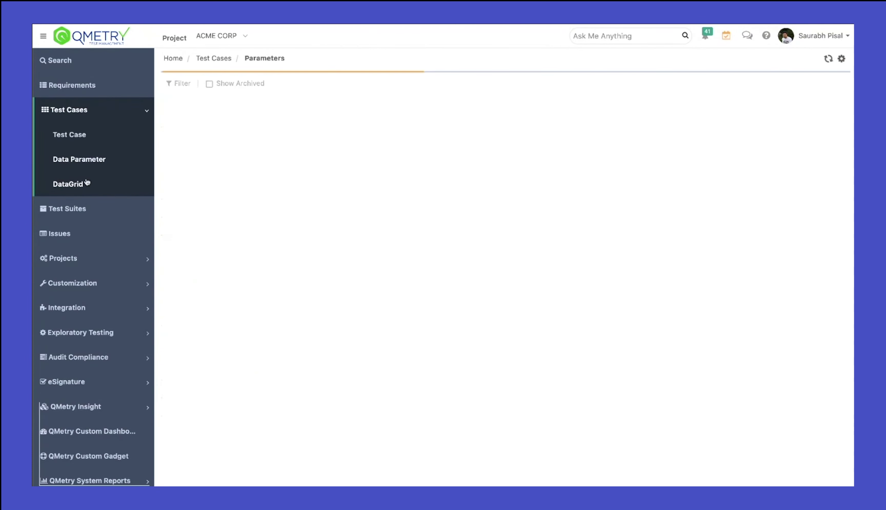
pyautogui.click(797, 59)
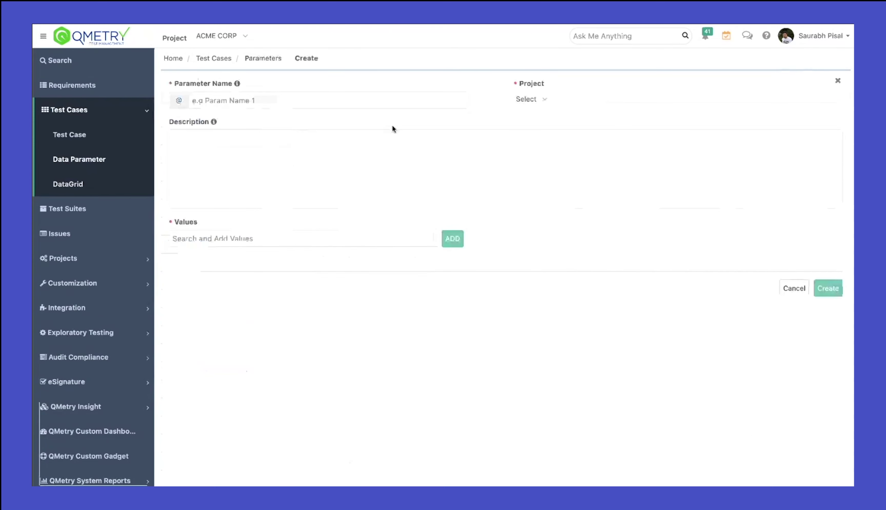
pyautogui.click(287, 103)
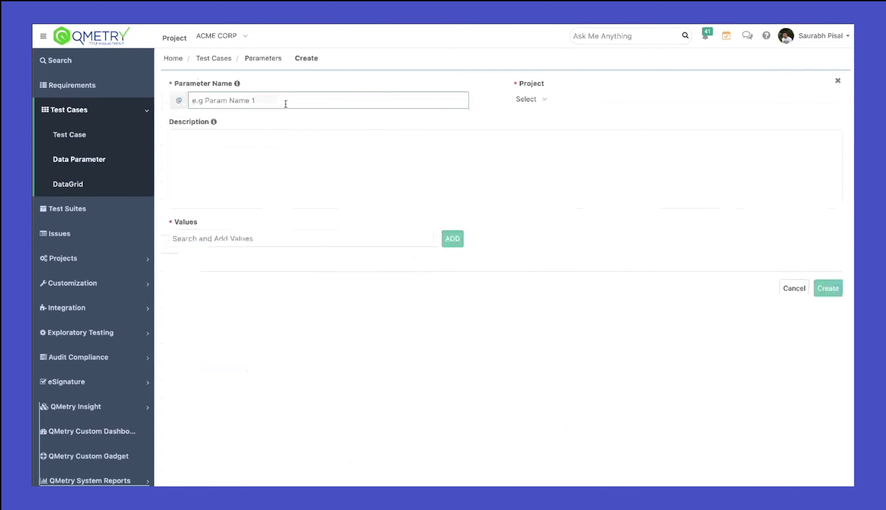
pyautogui.write('ZS_Parameter')
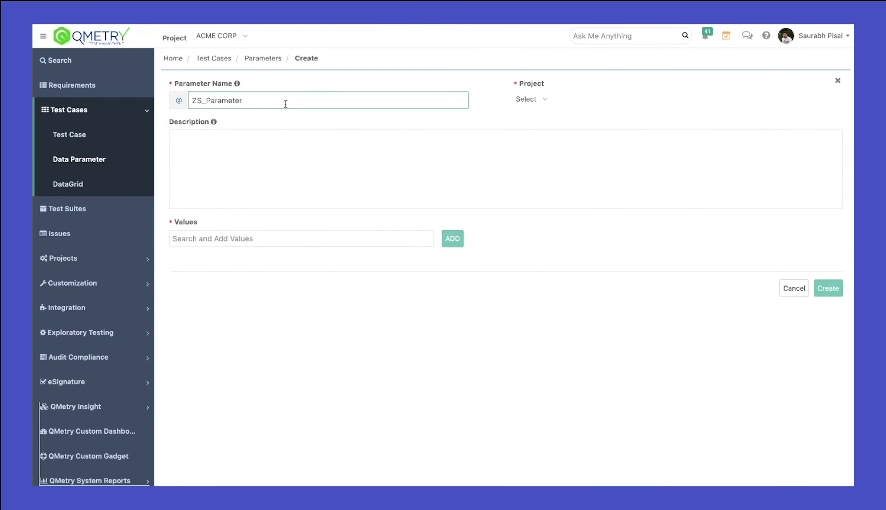
# Step: Assign the new parameter to the ZS Association project and describe it as "device parameter"
pyautogui.click(536, 101)
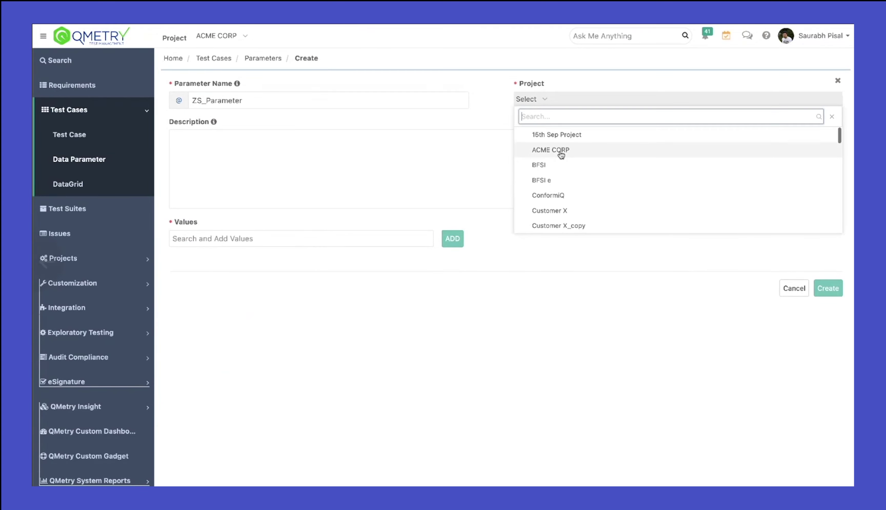
pyautogui.write('zs')
pyautogui.click(550, 135)
pyautogui.click(493, 294)
pyautogui.click(283, 177)
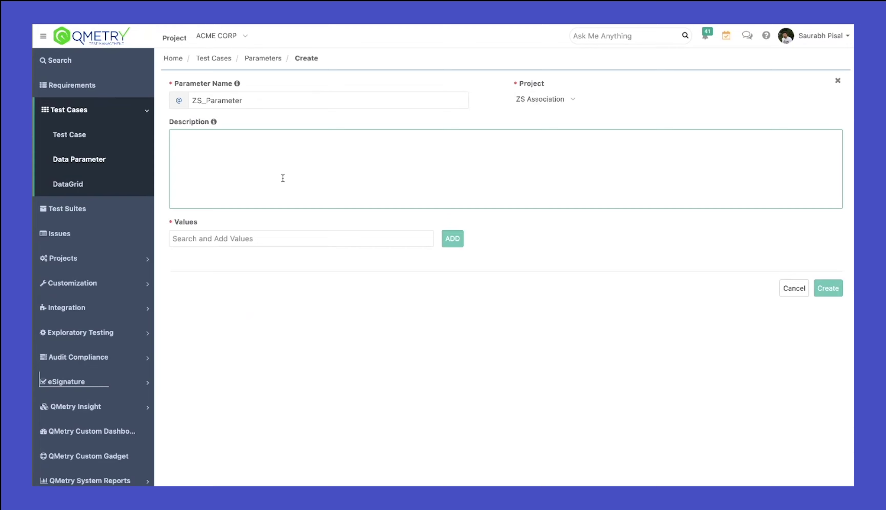
pyautogui.write('device parameter')
# Step: Add the values 1, 2, 3 and 4 to ZS_Parameter and create the parameter
pyautogui.click(209, 242)
pyautogui.write('1')
pyautogui.click(451, 239)
pyautogui.click(267, 238)
pyautogui.write('2')
pyautogui.click(451, 239)
pyautogui.click(267, 239)
pyautogui.write('3')
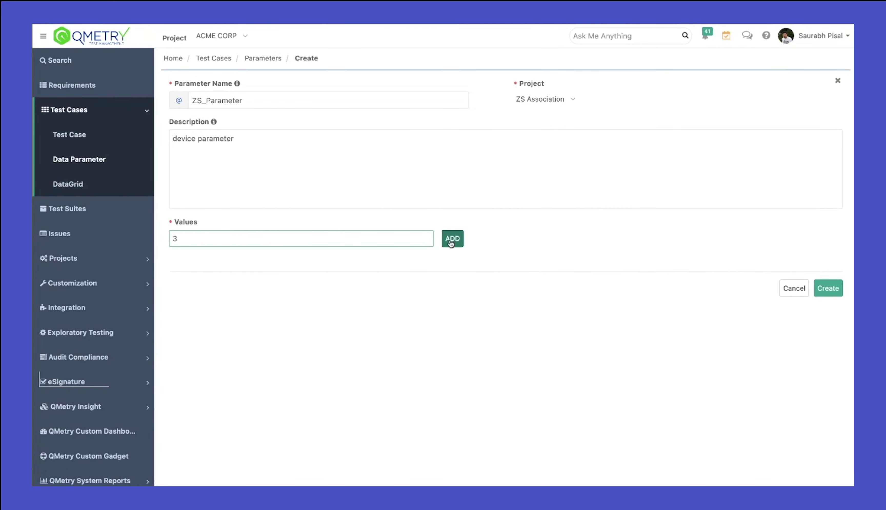
pyautogui.click(451, 239)
pyautogui.click(306, 242)
pyautogui.write('4')
pyautogui.click(444, 244)
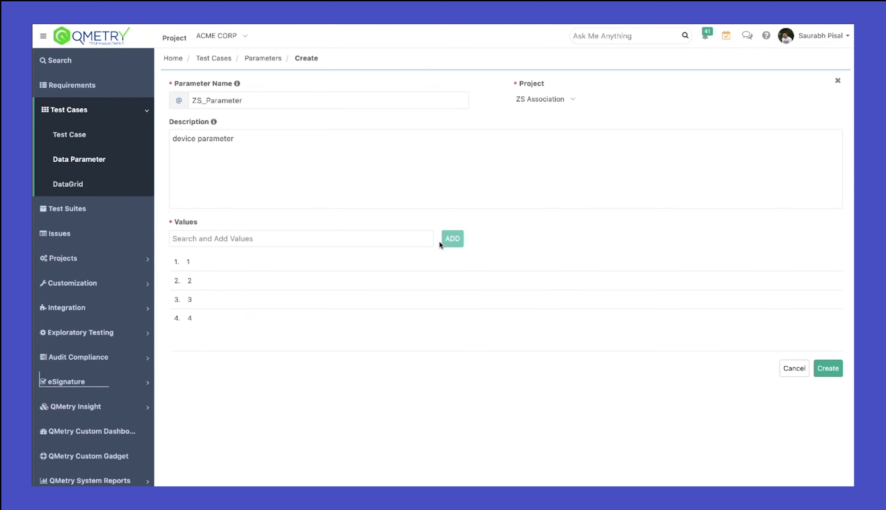
pyautogui.click(830, 369)
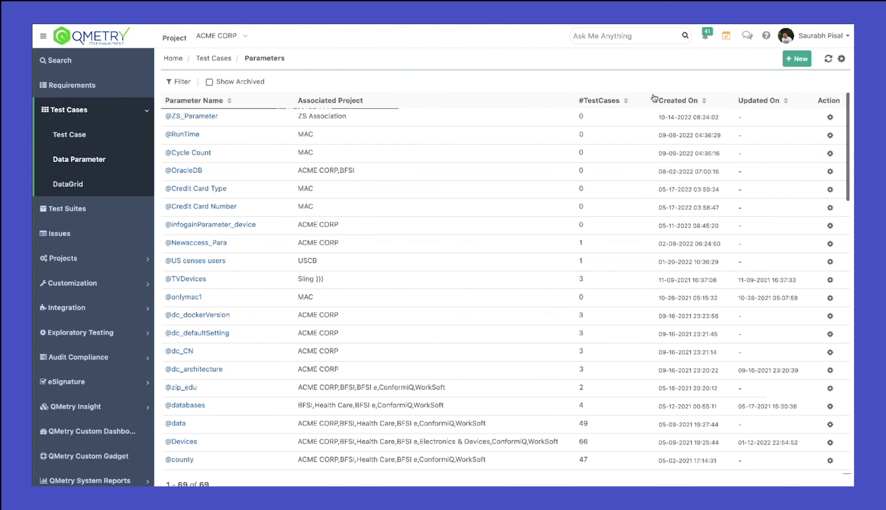
# Step: Start another data parameter named zs_device_p for the ZS Association project with the description "desc"
pyautogui.click(797, 59)
pyautogui.click(262, 102)
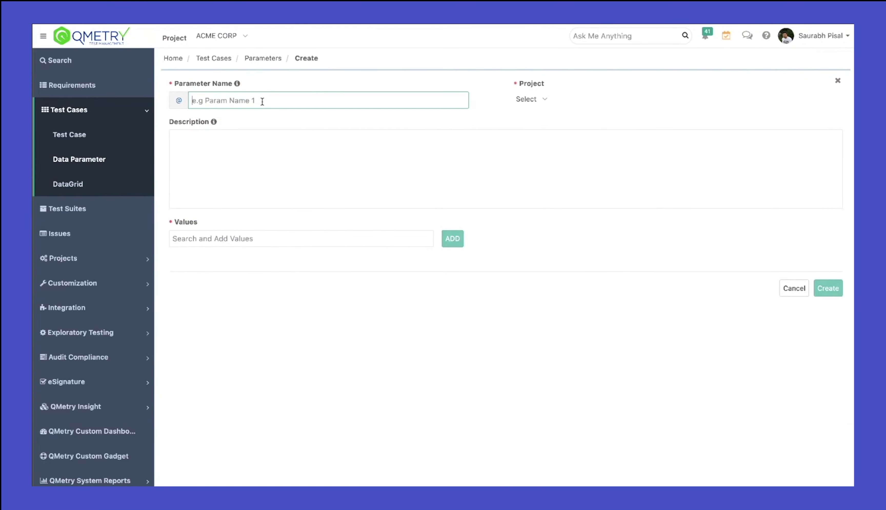
pyautogui.write('zs_device_p')
pyautogui.click(534, 97)
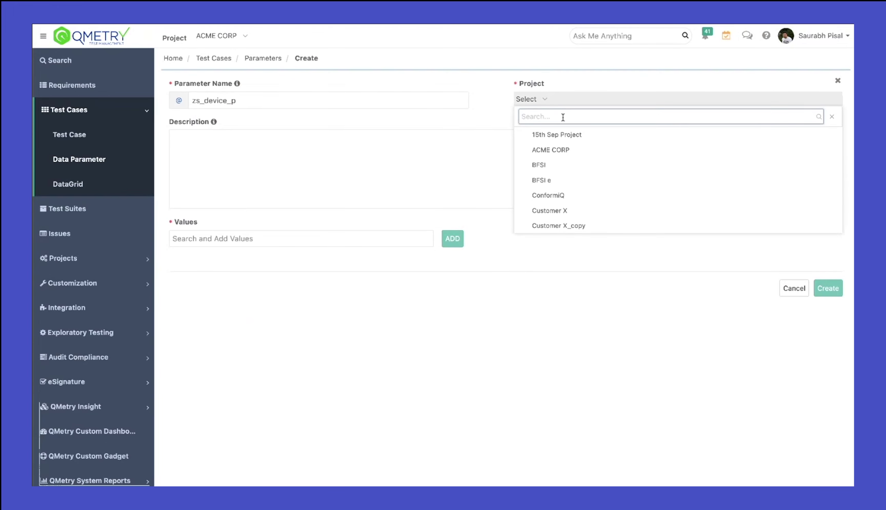
pyautogui.write('zs')
pyautogui.click(569, 137)
pyautogui.click(257, 164)
pyautogui.write('desc')
# Step: Add the values !, @, # and $ to zs_device_p and create the parameter
pyautogui.click(296, 243)
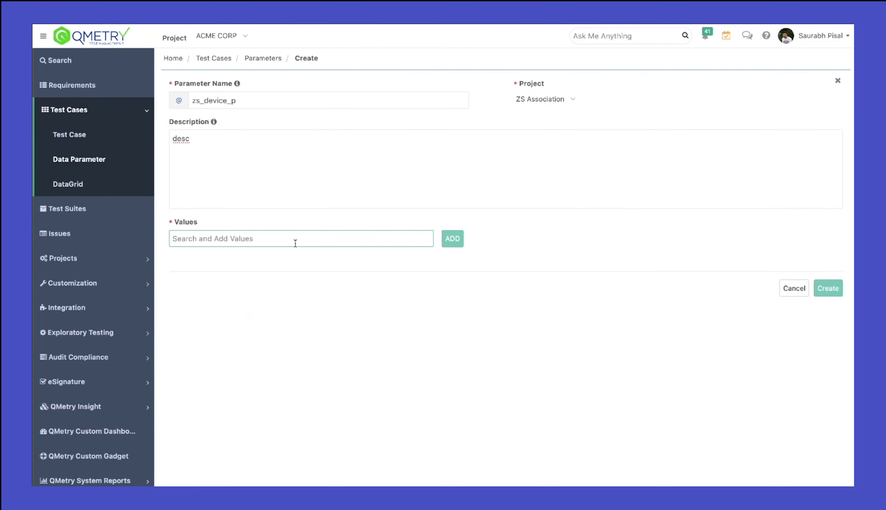
pyautogui.write('!')
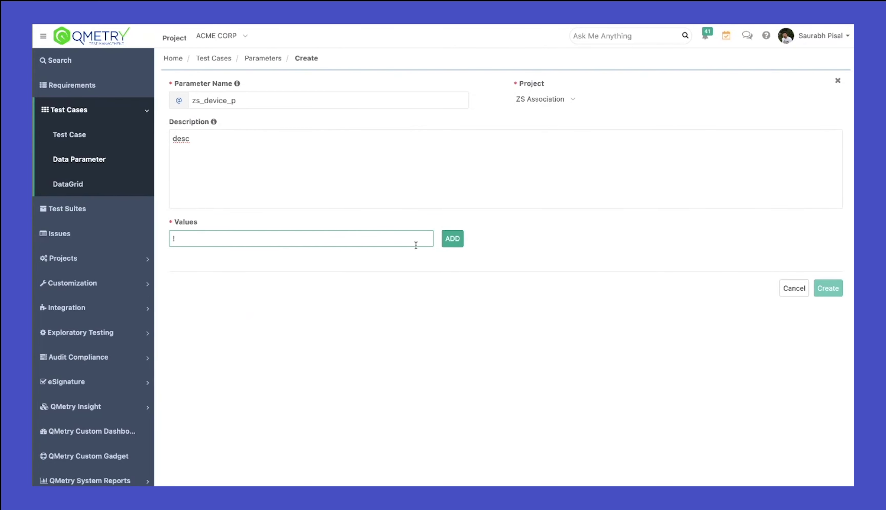
pyautogui.click(452, 239)
pyautogui.write('@')
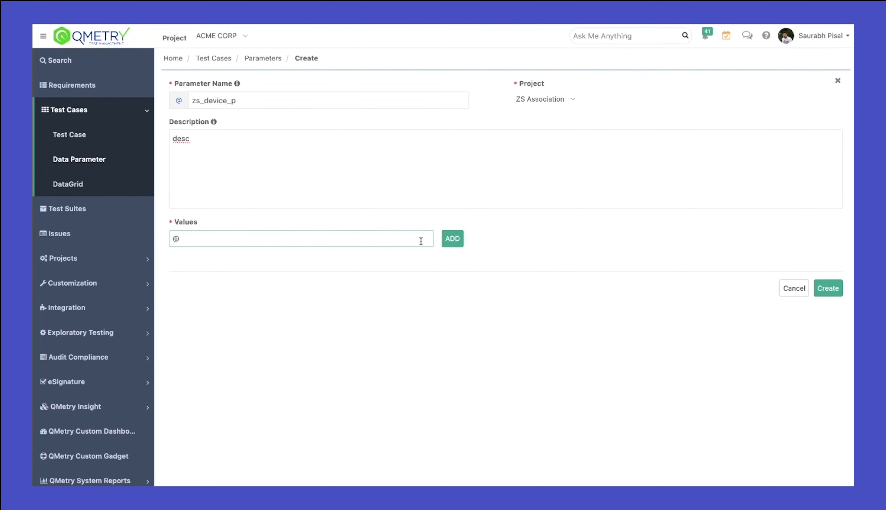
pyautogui.click(453, 239)
pyautogui.write('#')
pyautogui.click(451, 239)
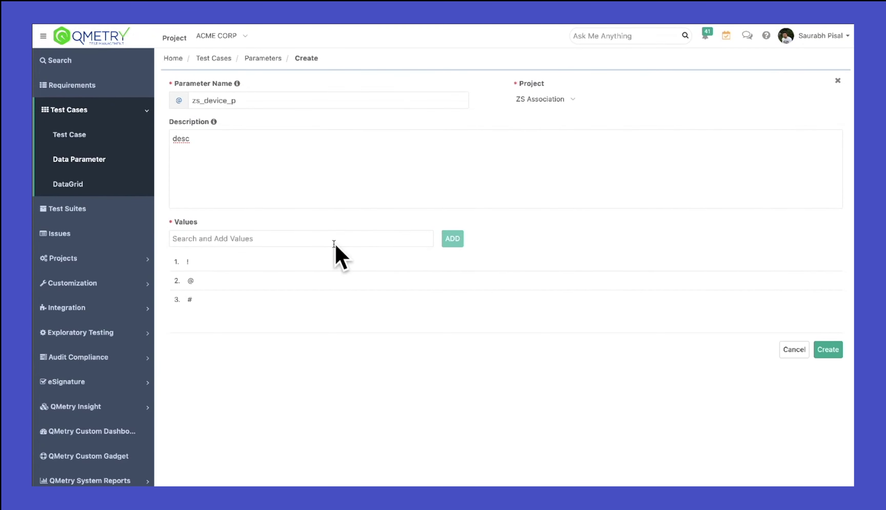
pyautogui.write('$')
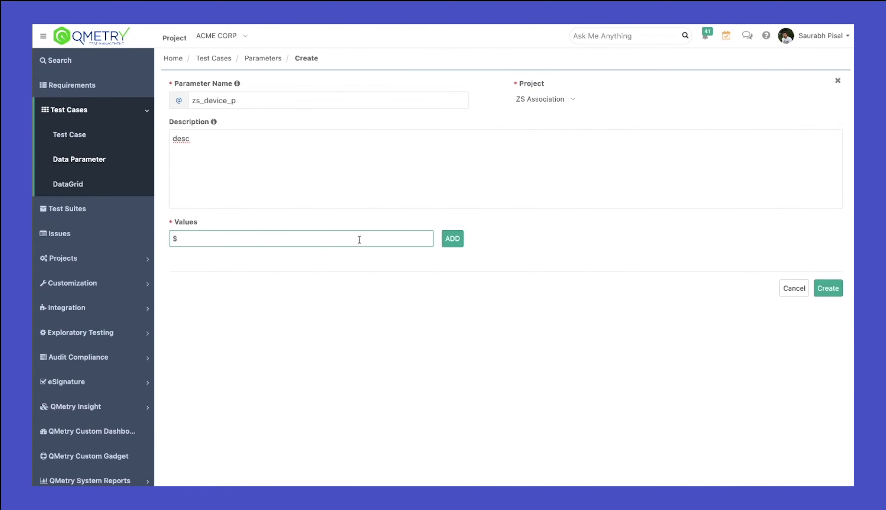
pyautogui.click(442, 238)
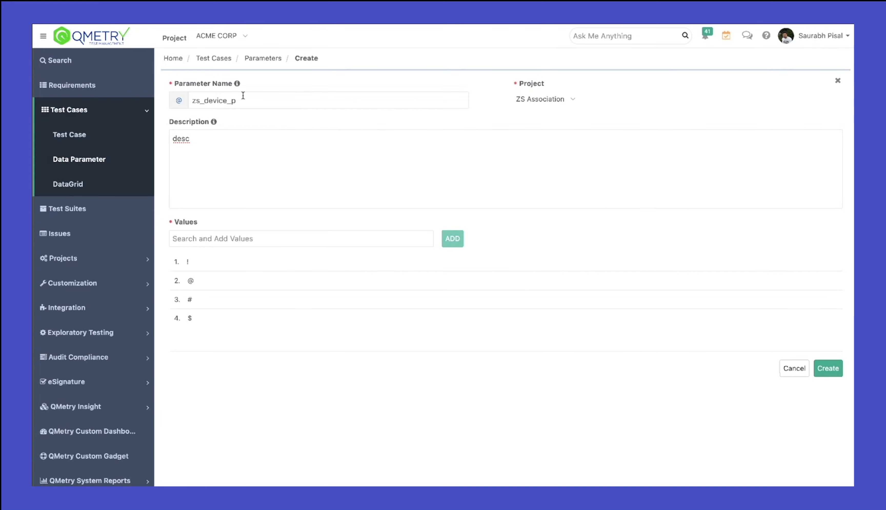
pyautogui.click(828, 369)
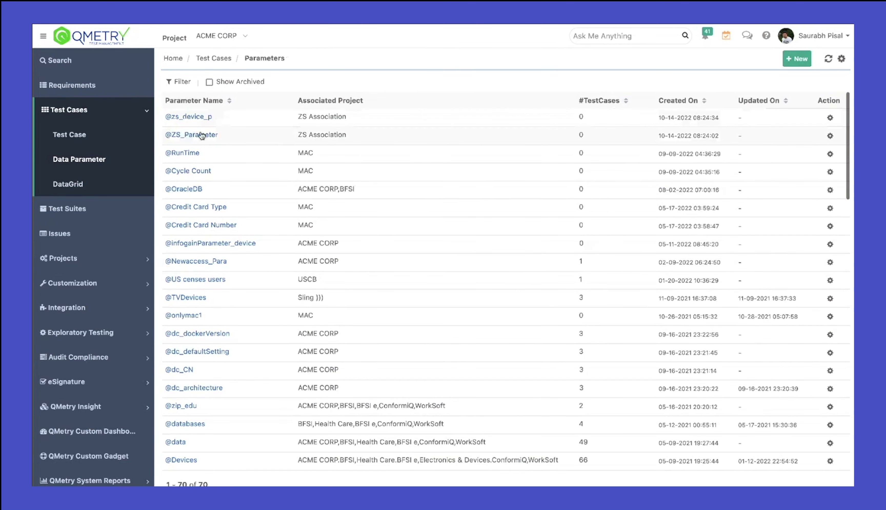
# Step: Edit the zs_device_p parameter to also associate it with the ACME CORP project, and save the update
pyautogui.click(830, 117)
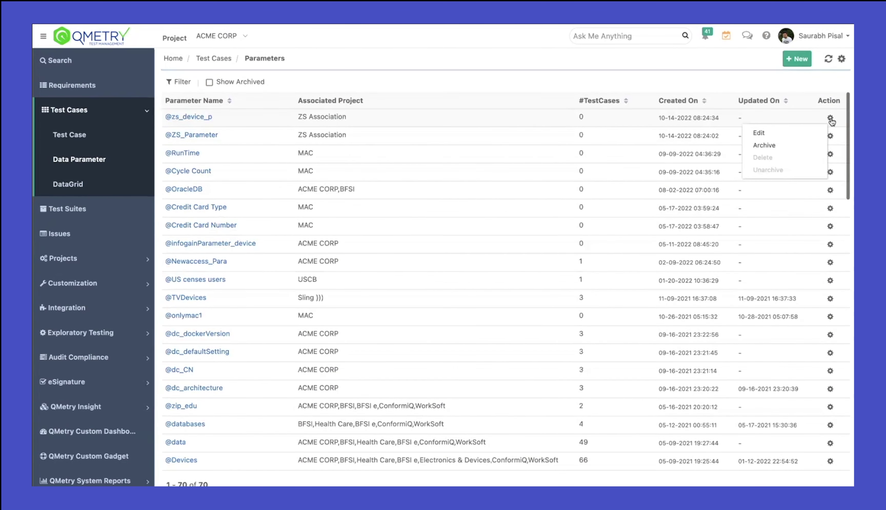
pyautogui.click(766, 132)
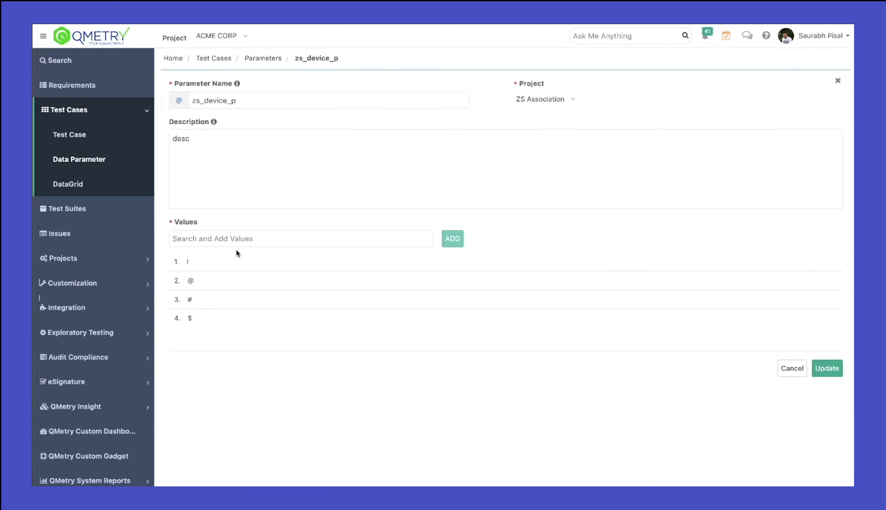
pyautogui.click(568, 102)
pyautogui.write('ace')
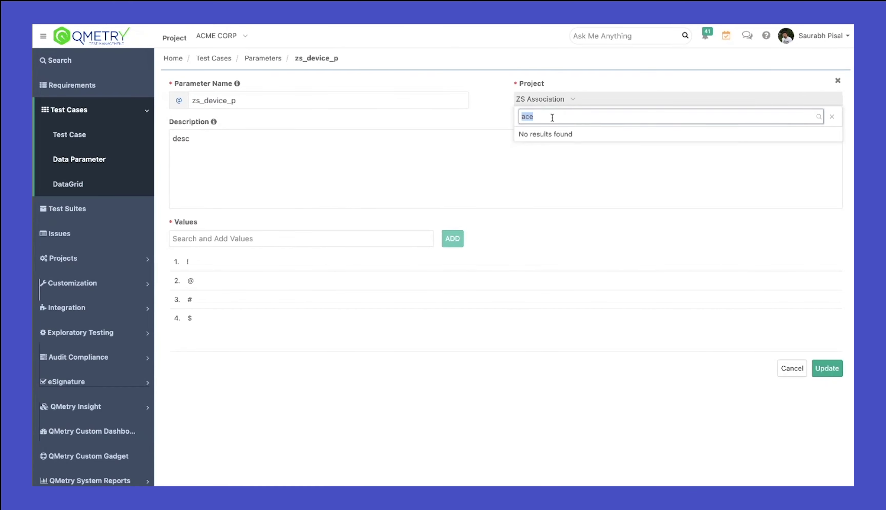
pyautogui.press('BackSpace')
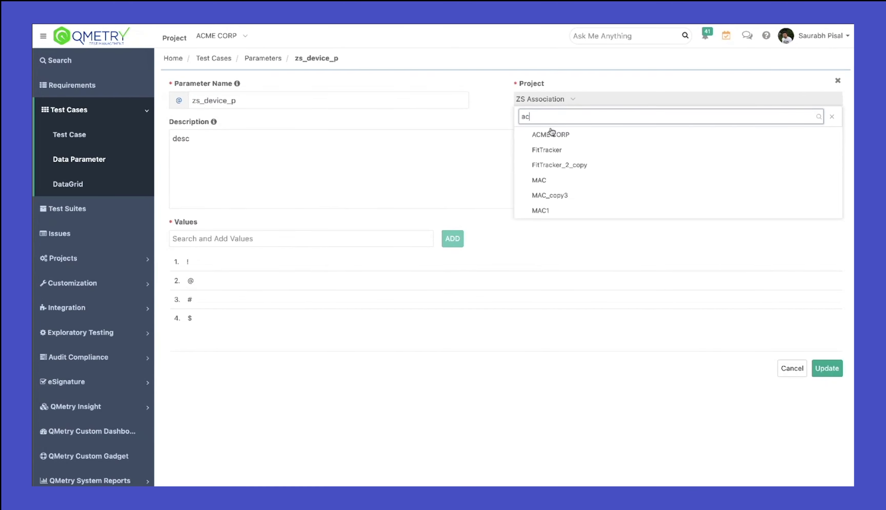
pyautogui.click(551, 140)
pyautogui.click(827, 368)
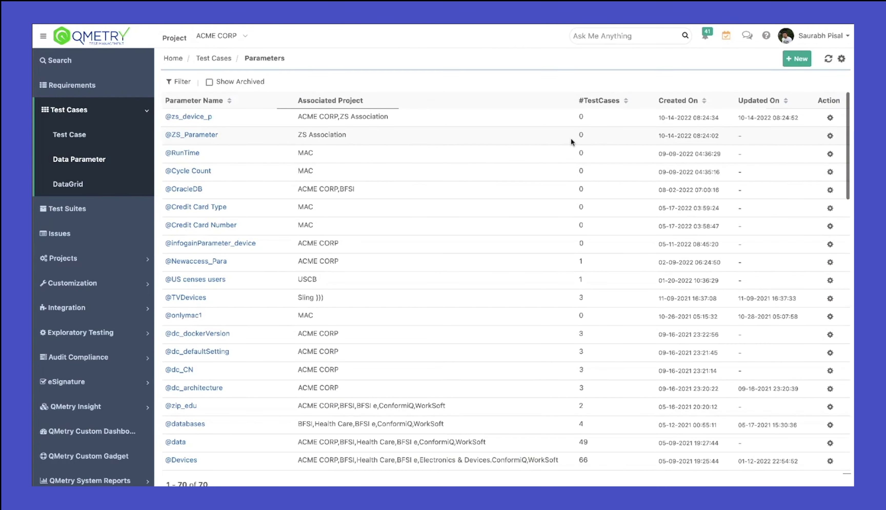
# Step: Edit ZS_Parameter to add ACME CORP to its associated projects, and save the update
pyautogui.click(830, 136)
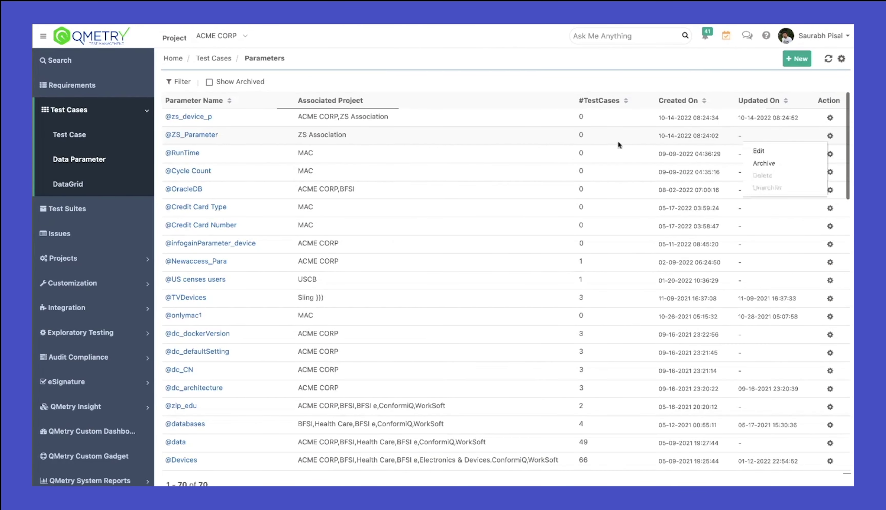
pyautogui.click(774, 153)
pyautogui.click(538, 100)
pyautogui.write('ac')
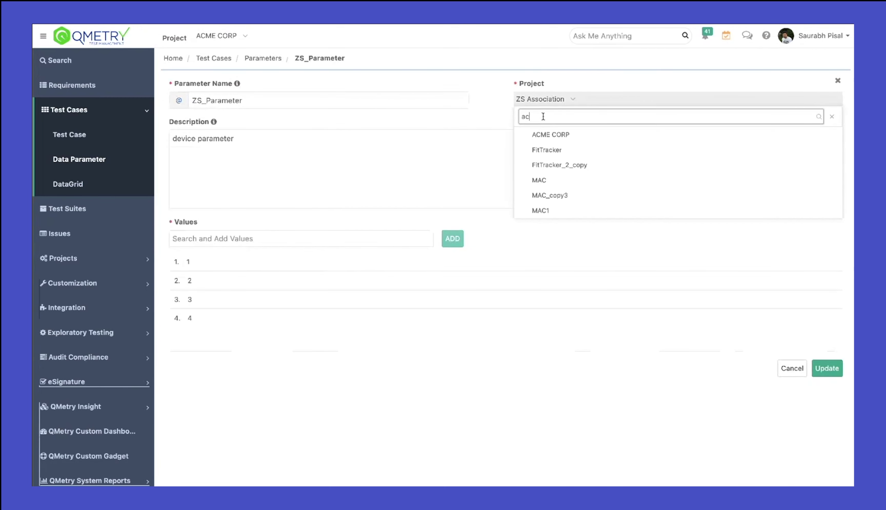
pyautogui.click(541, 140)
pyautogui.click(827, 368)
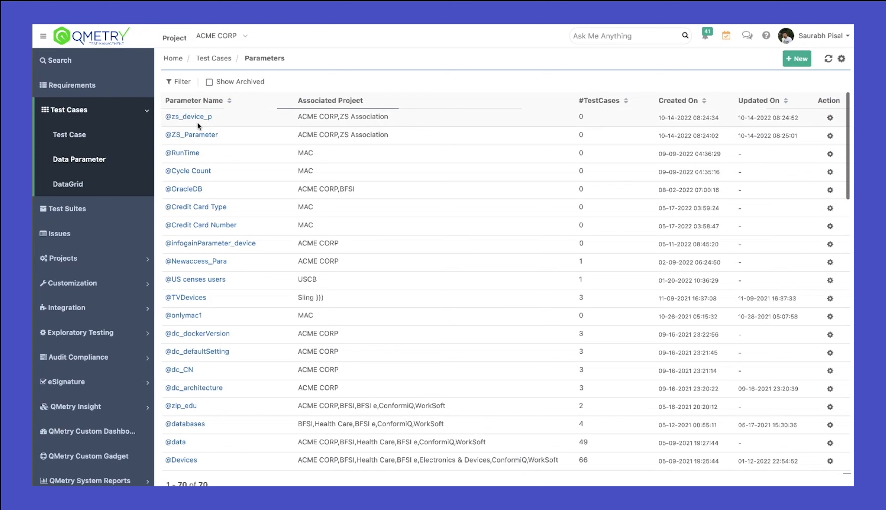
pyautogui.moveTo(389, 120); pyautogui.dragTo(298, 117)
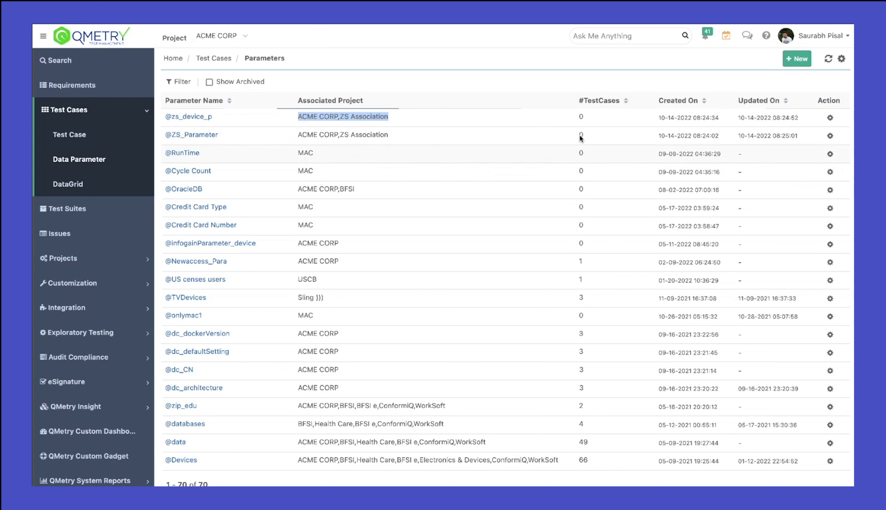
pyautogui.moveTo(588, 129); pyautogui.dragTo(581, 117)
pyautogui.click(590, 121)
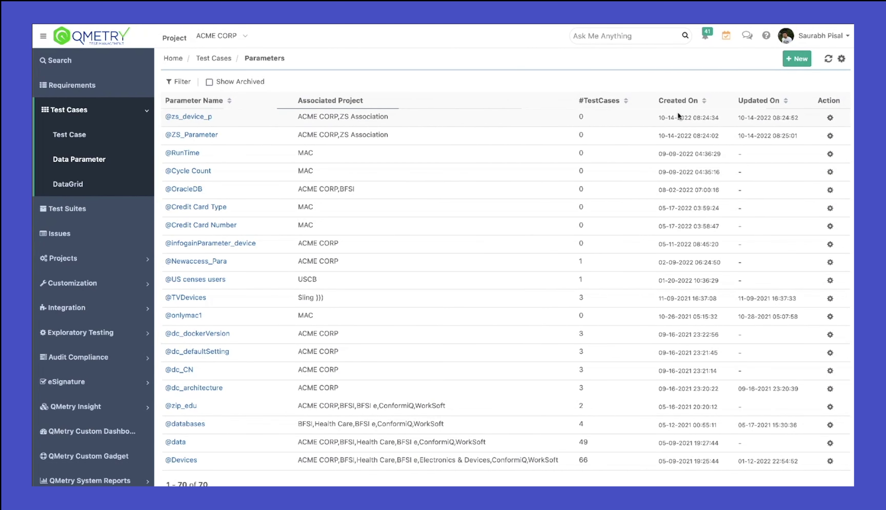
# Step: Start a new DataGrid for test cases named ZS_grid
pyautogui.click(66, 188)
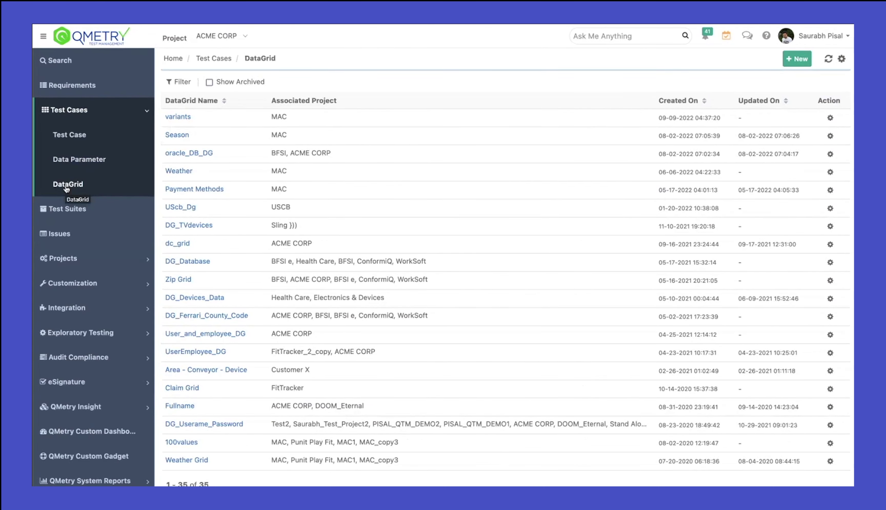
pyautogui.click(801, 61)
pyautogui.click(238, 103)
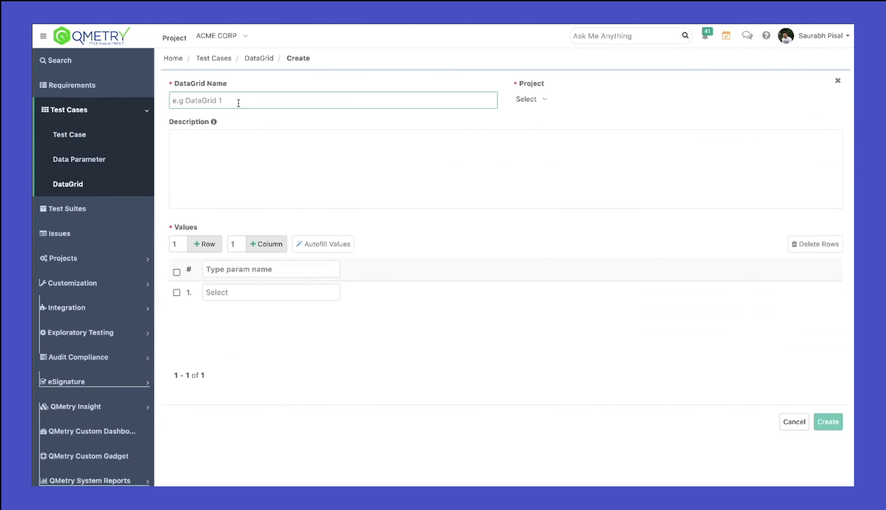
pyautogui.write('ZS_grid')
# Step: Associate the new DataGrid with the ACME CORP and ZS Association projects and set its description to "desc"
pyautogui.click(529, 98)
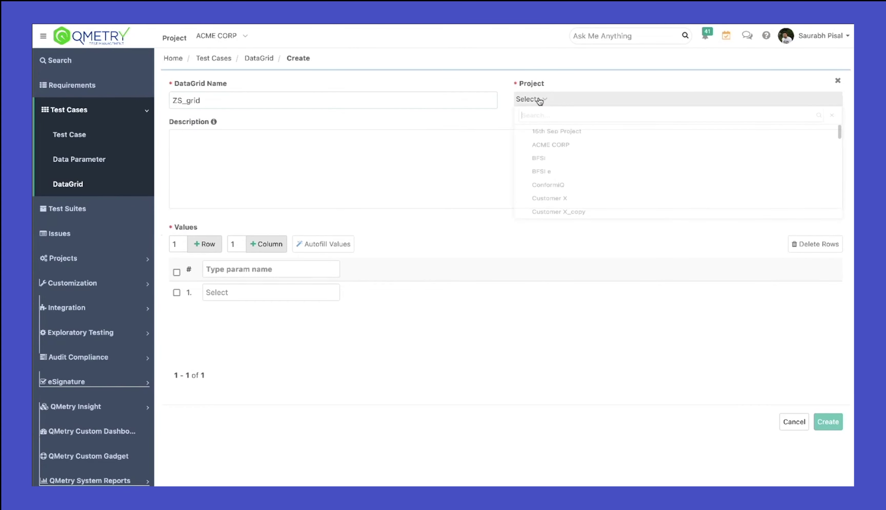
pyautogui.click(552, 118)
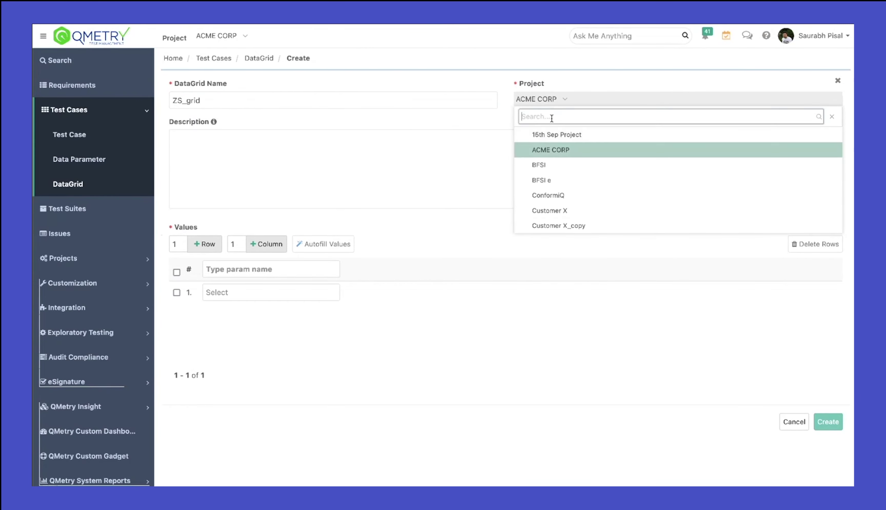
pyautogui.write('zs')
pyautogui.click(542, 132)
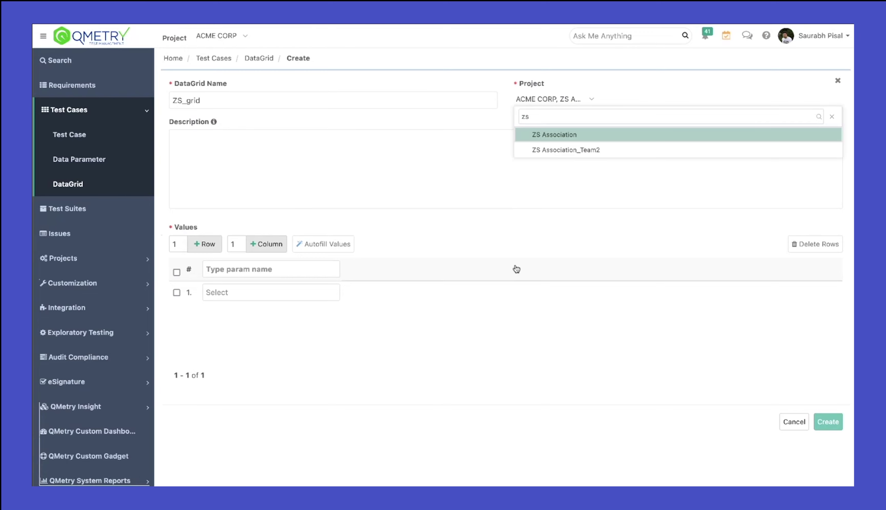
pyautogui.click(174, 164)
pyautogui.write('desc')
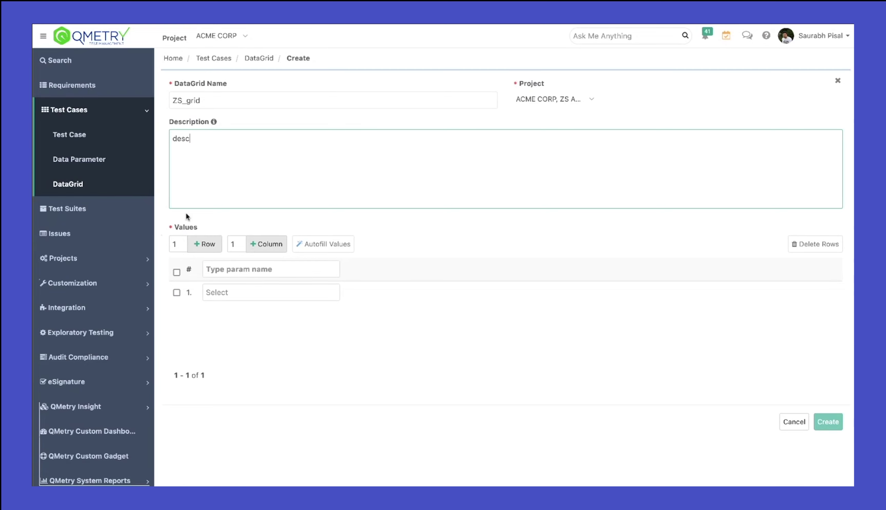
# Step: Assign ZS_Parameter to the grid's first column and add a second column for the zs_device_p parameter
pyautogui.click(243, 270)
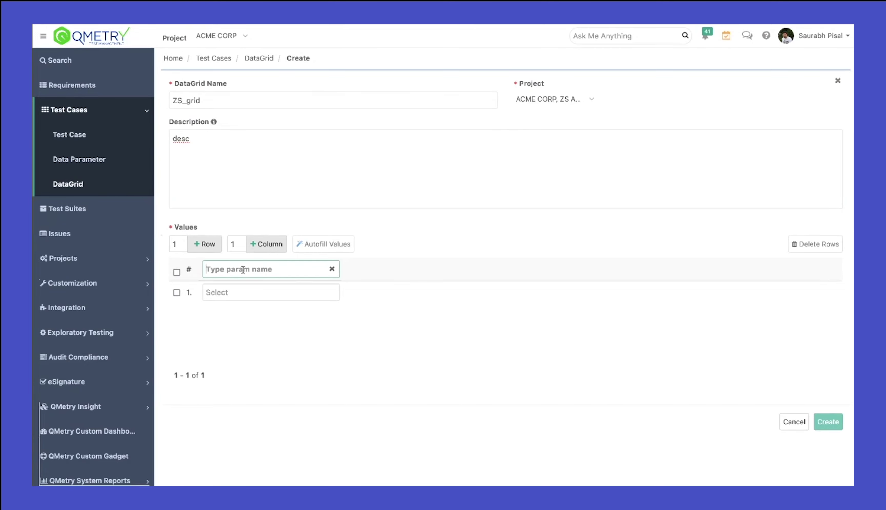
pyautogui.write('zs')
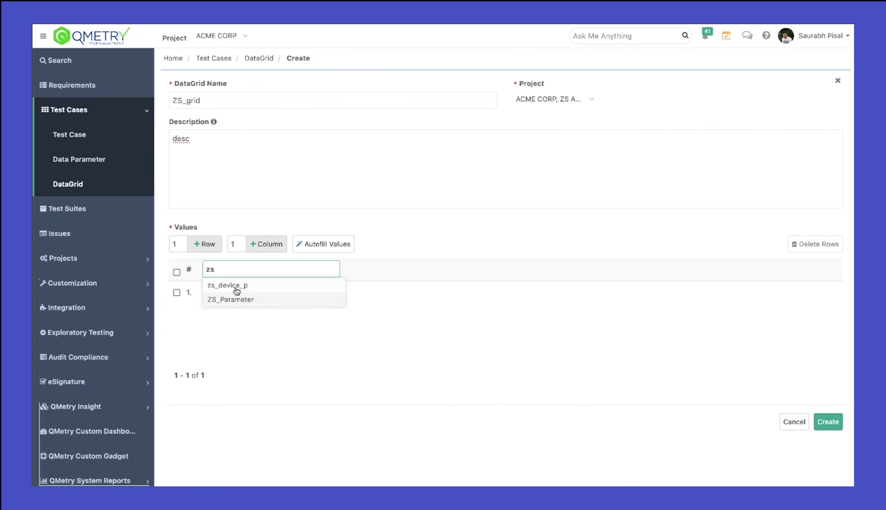
pyautogui.click(229, 300)
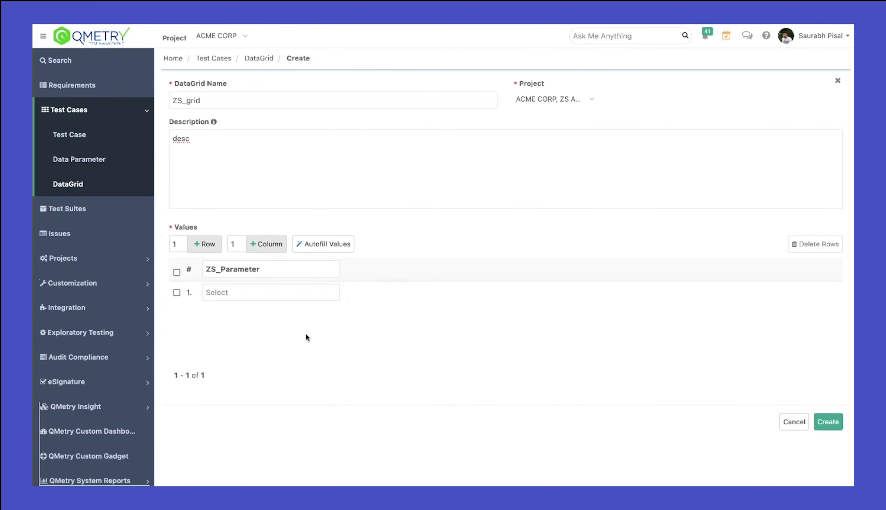
pyautogui.click(264, 249)
pyautogui.click(383, 270)
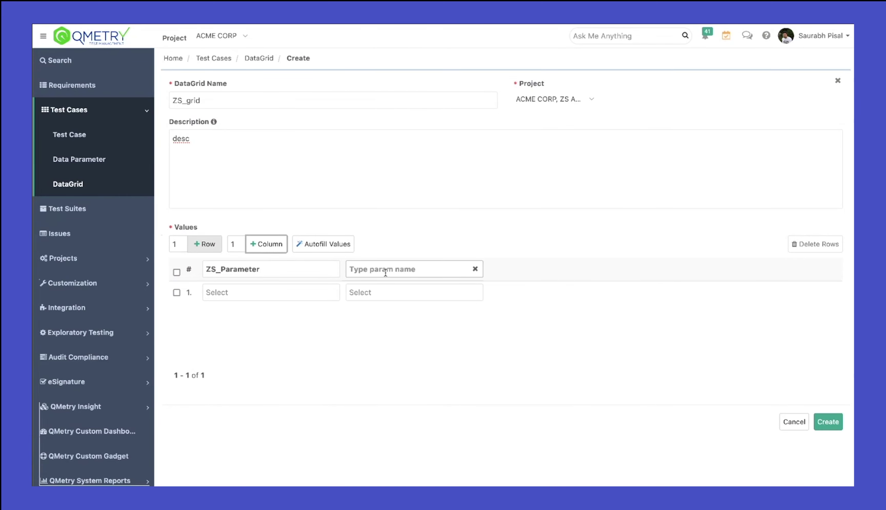
pyautogui.write('zs')
pyautogui.click(383, 284)
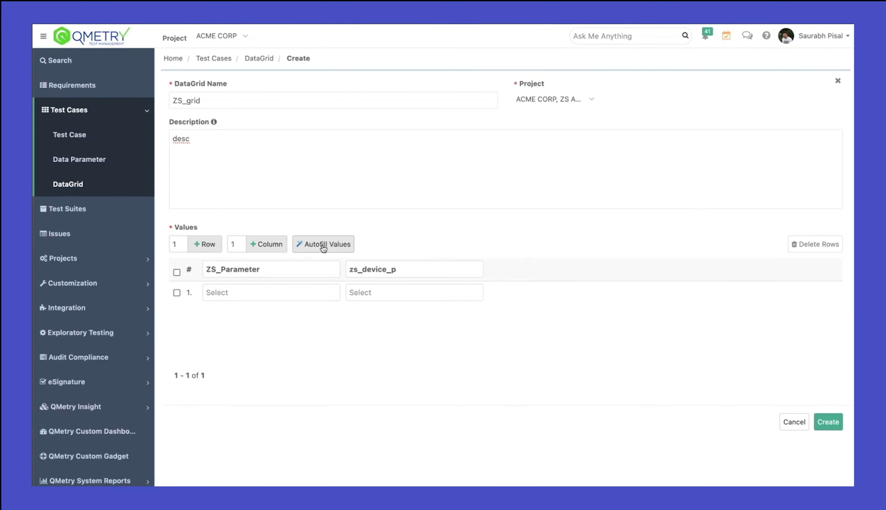
# Step: Autofill both parameter columns using the Unique values option
pyautogui.click(323, 245)
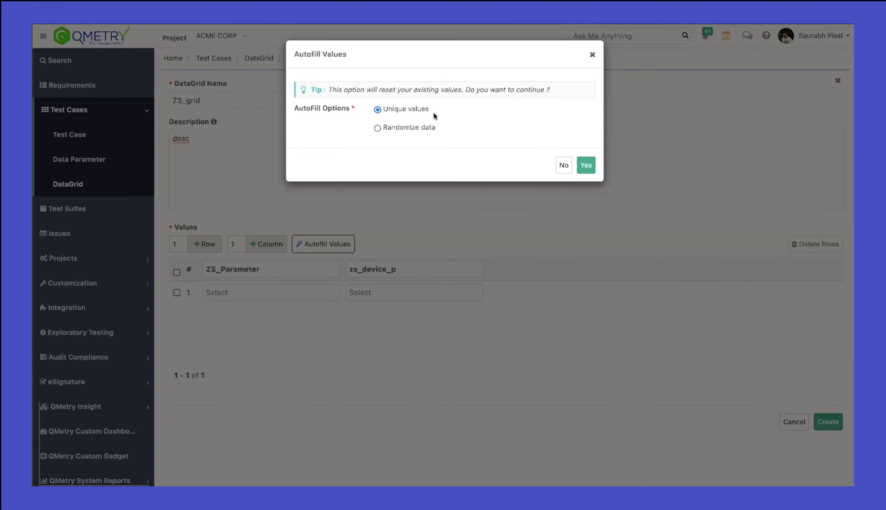
pyautogui.click(586, 165)
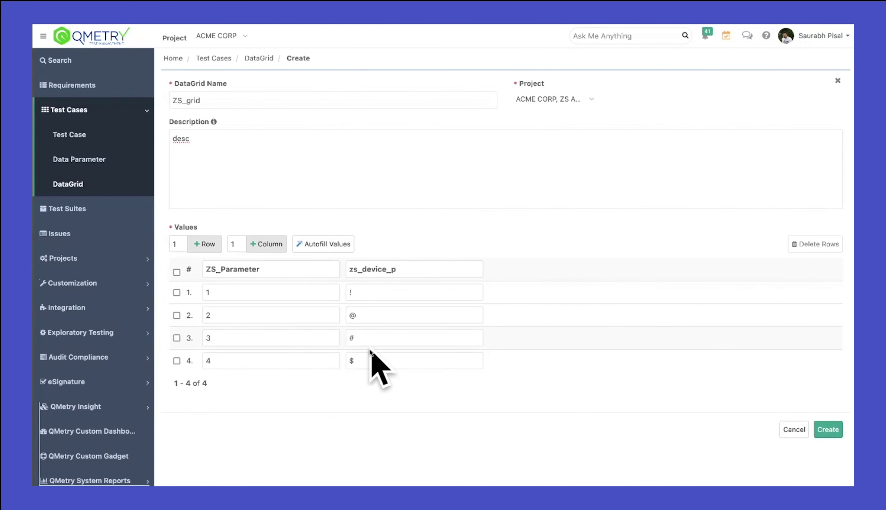
# Step: Autofill the grid again with the Randomize data option, generating 20 rows
pyautogui.click(325, 246)
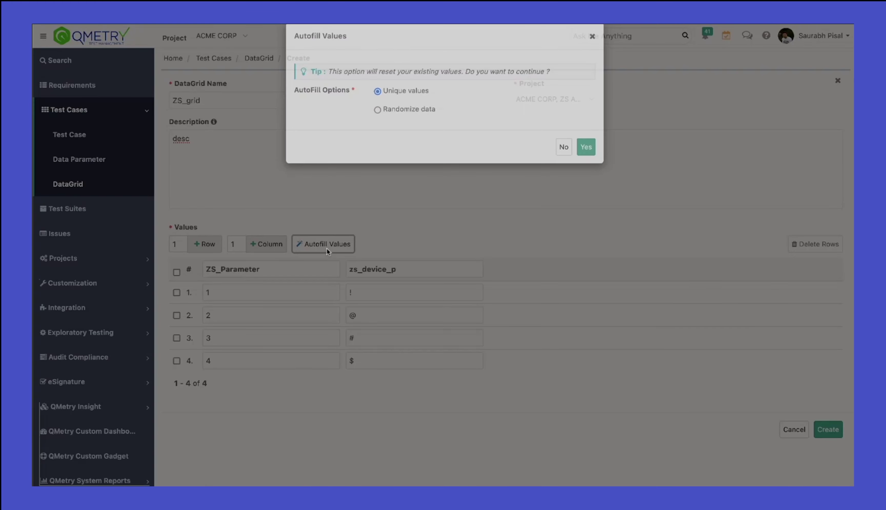
pyautogui.click(398, 130)
pyautogui.click(385, 146)
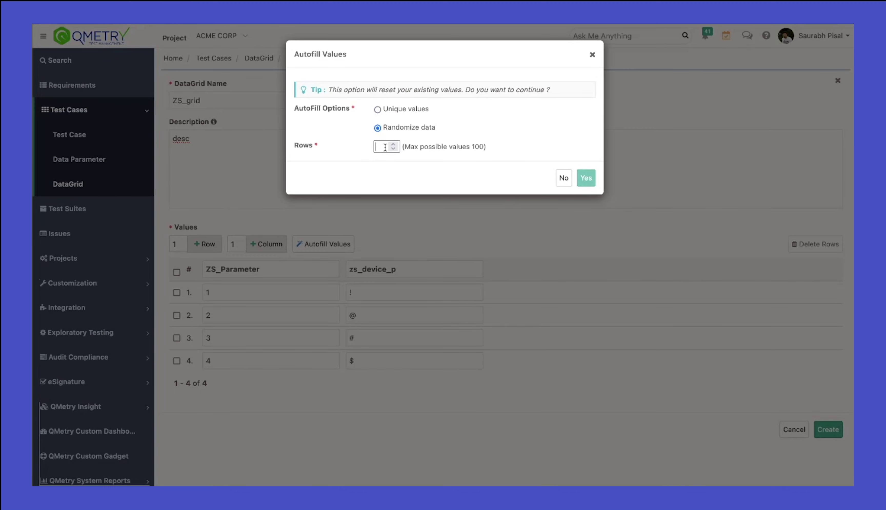
pyautogui.write('20')
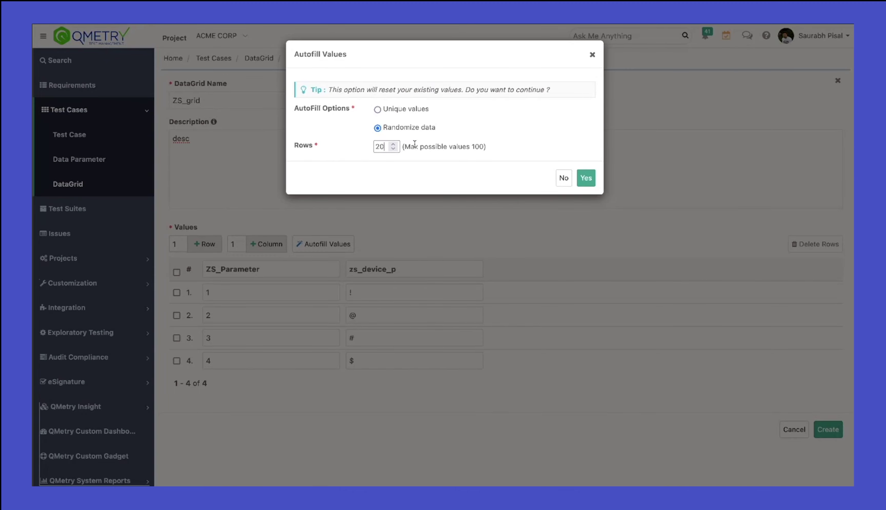
pyautogui.click(586, 179)
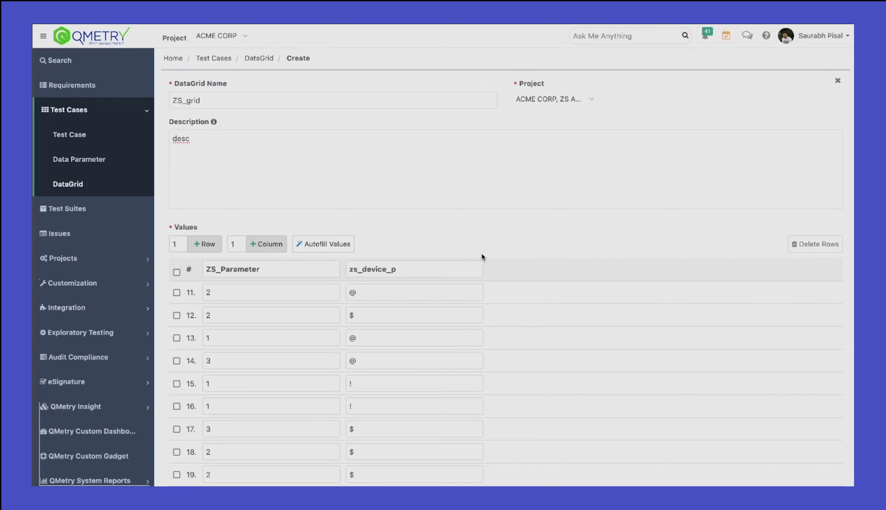
# Step: Review the randomized rows under both parameter columns and create the ZS_grid DataGrid
pyautogui.scroll(-3, 352, 291)
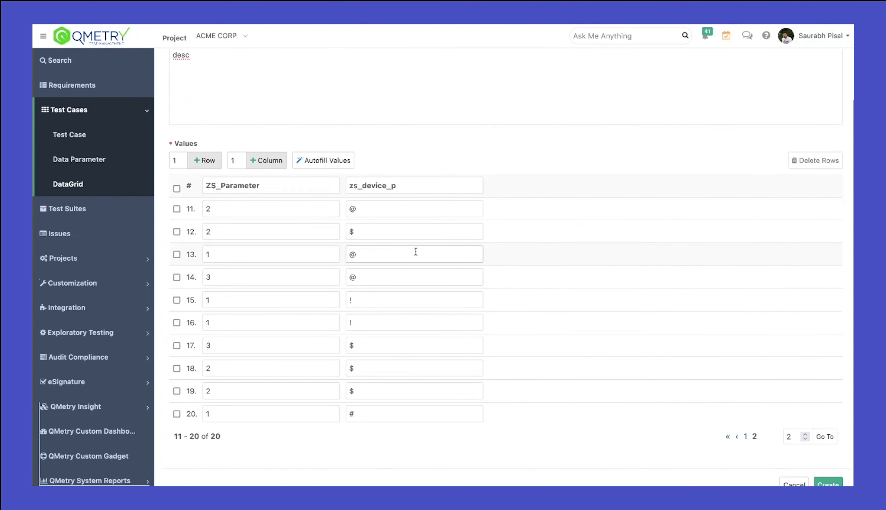
pyautogui.scroll(3, 416, 251)
pyautogui.click(264, 273)
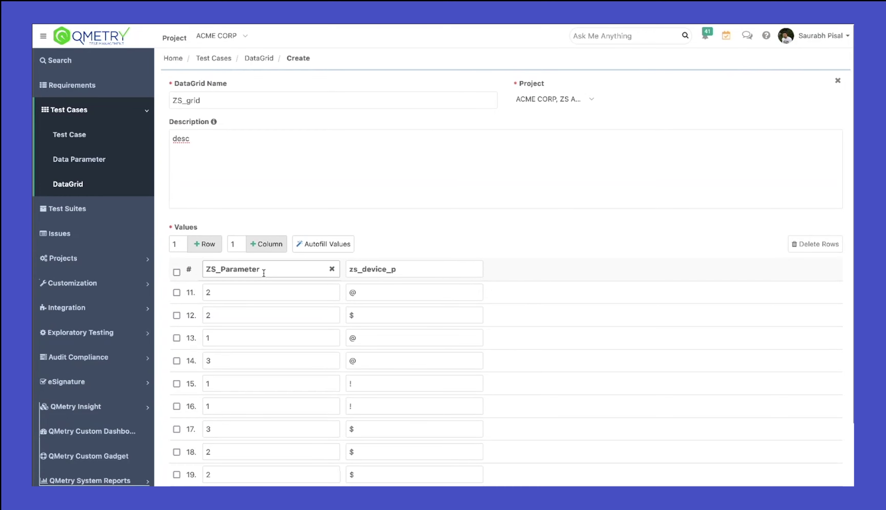
pyautogui.click(389, 270)
pyautogui.click(533, 291)
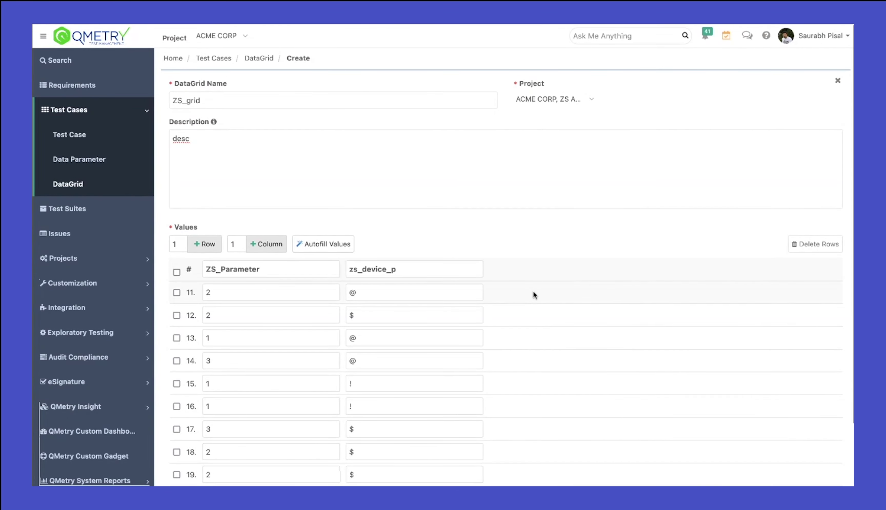
pyautogui.scroll(-3, 528, 290)
pyautogui.click(829, 484)
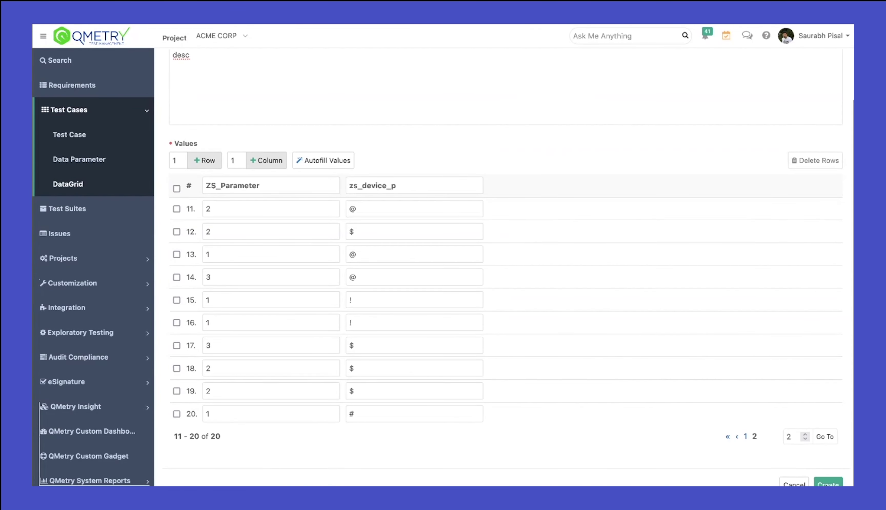